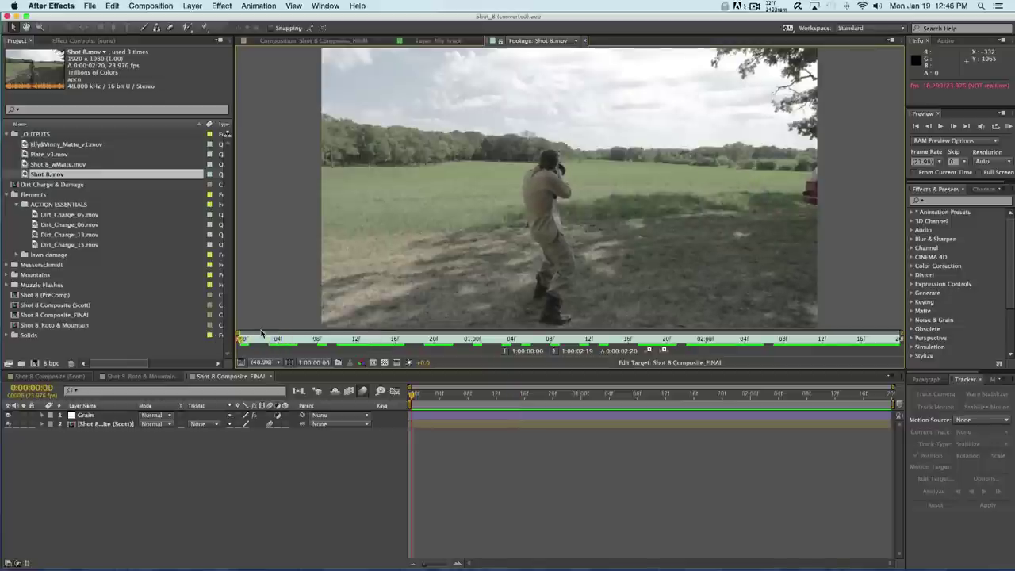
Play the raw Shot 8 footage and scrub to the empty field around 1:02–1:06.
{"action": "key", "text": "space"}
{"action": "left_click", "coordinate": [377, 340]}
{"action": "mouse_move", "coordinate": [385, 339]}
{"action": "left_mouse_down"}
{"action": "mouse_move", "coordinate": [812, 338]}
{"action": "mouse_move", "coordinate": [415, 339]}
{"action": "mouse_move", "coordinate": [550, 330]}
{"action": "left_mouse_up"}
{"action": "key", "text": "Page_Up"}
{"action": "key", "text": "Page_Up"}
{"action": "key", "text": "Page_Up"}
{"action": "left_click_drag", "start_coordinate": [523, 340], "coordinate": [361, 343]}
{"action": "mouse_move", "coordinate": [359, 342]}
{"action": "left_mouse_down"}
{"action": "mouse_move", "coordinate": [521, 342]}
{"action": "mouse_move", "coordinate": [239, 341]}
{"action": "left_mouse_up"}
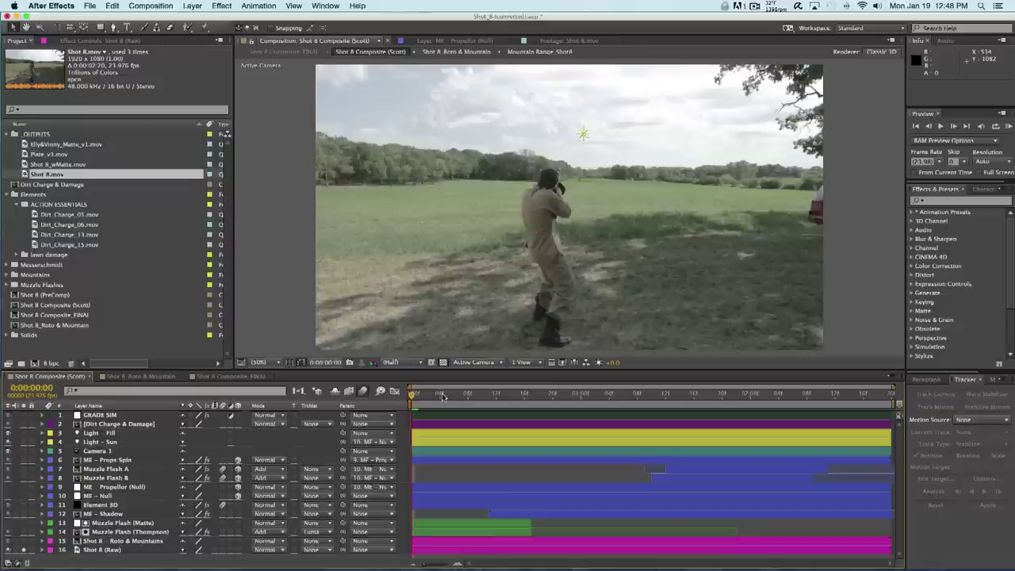
Play the composite from frame 7 to frame 20 to watch the runner enter.
{"action": "left_click_drag", "start_coordinate": [418, 394], "coordinate": [466, 394]}
{"action": "key", "text": "space"}
{"action": "mouse_move", "coordinate": [550, 394]}
{"action": "left_mouse_down"}
{"action": "mouse_move", "coordinate": [632, 396]}
{"action": "mouse_move", "coordinate": [504, 383]}
{"action": "left_mouse_up"}
{"action": "left_click", "coordinate": [551, 394]}
Open Shot 8_Roto & Mountain and check the matte at frames 15–18 and 1:04–1:12.
{"action": "double_click", "coordinate": [55, 325]}
{"action": "mouse_move", "coordinate": [551, 399]}
{"action": "left_mouse_down"}
{"action": "mouse_move", "coordinate": [702, 398]}
{"action": "mouse_move", "coordinate": [632, 399]}
{"action": "left_mouse_up"}
{"action": "mouse_move", "coordinate": [702, 394]}
{"action": "left_mouse_down"}
{"action": "mouse_move", "coordinate": [731, 395]}
{"action": "mouse_move", "coordinate": [686, 398]}
{"action": "mouse_move", "coordinate": [743, 396]}
{"action": "mouse_move", "coordinate": [555, 396]}
{"action": "left_mouse_up"}
{"action": "left_click_drag", "start_coordinate": [578, 395], "coordinate": [569, 395]}
Reveal the Shot 8 1920.mov plate's opacity keyframe and play back its fade from frame 12.
{"action": "left_click", "coordinate": [111, 479]}
{"action": "key", "text": "alt+shift+t"}
{"action": "mouse_move", "coordinate": [570, 395]}
{"action": "left_mouse_down"}
{"action": "mouse_move", "coordinate": [456, 395]}
{"action": "mouse_move", "coordinate": [530, 395]}
{"action": "left_mouse_up"}
{"action": "key", "text": "space"}
{"action": "key", "text": "Home"}
Open the Roto & Mountain precomp and make the Mountain Range layer visible.
{"action": "key", "text": "shift+comma"}
{"action": "double_click", "coordinate": [109, 542]}
{"action": "left_click", "coordinate": [113, 468]}
{"action": "key", "text": "F2"}
{"action": "left_click", "coordinate": [8, 468]}
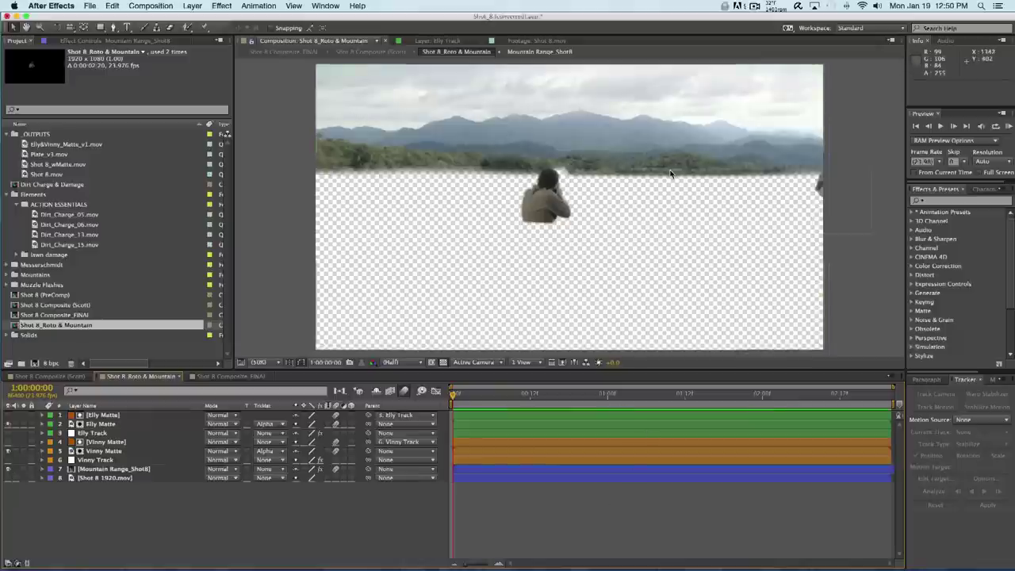
Compare the sky with and without mountains, then return to Shot 8 Composite (Scott).
{"action": "left_click", "coordinate": [8, 476]}
{"action": "left_click", "coordinate": [8, 471]}
{"action": "left_click", "coordinate": [8, 470]}
{"action": "left_click", "coordinate": [8, 471]}
{"action": "left_click", "coordinate": [571, 257]}
{"action": "left_click", "coordinate": [52, 377]}
Make the muzzle flash visible and solo the Element 3D layer.
{"action": "left_click", "coordinate": [491, 474]}
{"action": "left_click", "coordinate": [29, 549]}
{"action": "left_click", "coordinate": [25, 549]}
{"action": "left_click", "coordinate": [37, 509]}
{"action": "left_click", "coordinate": [36, 510]}
{"action": "left_click", "coordinate": [24, 505]}
Scrub to where the plane appears large and preview it.
{"action": "left_click_drag", "start_coordinate": [414, 395], "coordinate": [439, 396]}
{"action": "mouse_move", "coordinate": [438, 394]}
{"action": "left_mouse_down"}
{"action": "mouse_move", "coordinate": [816, 393]}
{"action": "mouse_move", "coordinate": [411, 393]}
{"action": "left_mouse_up"}
{"action": "left_click", "coordinate": [1009, 125]}
Review Camera 1, Light - Sun and Light - Fill settings without changing anything.
{"action": "left_click", "coordinate": [265, 279]}
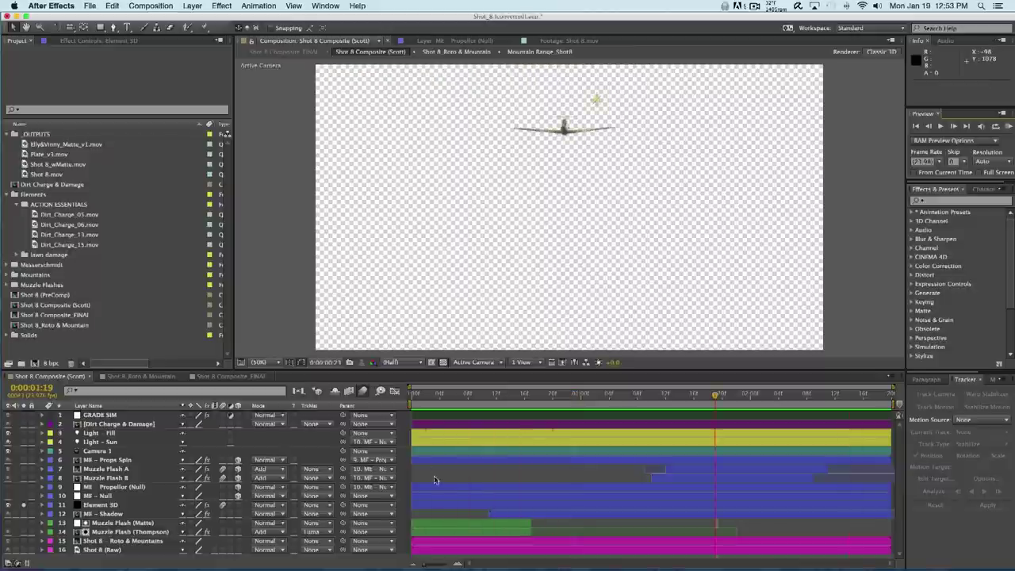
{"action": "double_click", "coordinate": [467, 450]}
{"action": "left_click", "coordinate": [495, 414]}
{"action": "left_click", "coordinate": [133, 442]}
{"action": "double_click", "coordinate": [129, 446]}
{"action": "left_click_drag", "start_coordinate": [81, 75], "coordinate": [252, 76]}
{"action": "left_click", "coordinate": [263, 322]}
{"action": "double_click", "coordinate": [133, 434]}
{"action": "left_click", "coordinate": [275, 325]}
{"action": "left_click", "coordinate": [131, 442]}
{"action": "left_click", "coordinate": [612, 478]}
At frame 21, inspect the ME - Propeller null, then unsolo Element 3D to show all layers.
{"action": "key", "text": "KP_0"}
{"action": "double_click", "coordinate": [164, 496]}
{"action": "left_click", "coordinate": [161, 487]}
{"action": "left_click", "coordinate": [345, 42]}
{"action": "left_click", "coordinate": [155, 506]}
{"action": "left_click", "coordinate": [223, 508]}
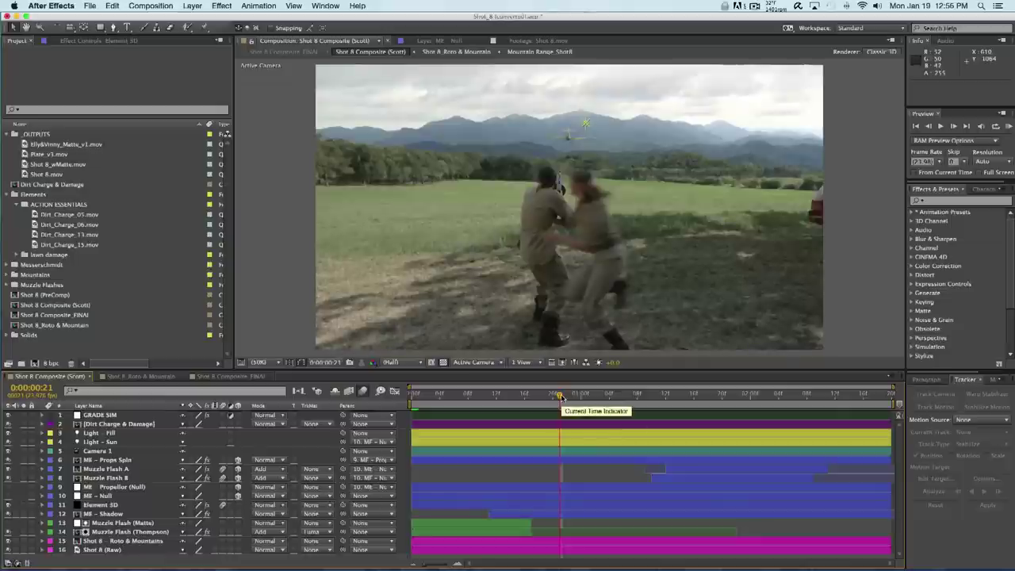
{"action": "left_click_drag", "start_coordinate": [558, 396], "coordinate": [411, 397]}
{"action": "key", "text": "space"}
{"action": "key", "text": "space"}
{"action": "left_click", "coordinate": [744, 395]}
{"action": "left_click_drag", "start_coordinate": [744, 395], "coordinate": [772, 395]}
{"action": "left_click", "coordinate": [637, 397]}
{"action": "mouse_move", "coordinate": [637, 396]}
{"action": "left_mouse_down"}
{"action": "mouse_move", "coordinate": [524, 396]}
{"action": "mouse_move", "coordinate": [754, 426]}
{"action": "left_mouse_up"}
{"action": "mouse_move", "coordinate": [508, 394]}
{"action": "left_mouse_down"}
{"action": "mouse_move", "coordinate": [530, 409]}
{"action": "mouse_move", "coordinate": [524, 399]}
{"action": "left_mouse_up"}
{"action": "left_click_drag", "start_coordinate": [526, 396], "coordinate": [531, 396]}
{"action": "left_click", "coordinate": [574, 394]}
{"action": "left_click", "coordinate": [119, 532]}
{"action": "left_click", "coordinate": [511, 394]}
{"action": "key", "text": "Page_Up"}
{"action": "left_click", "coordinate": [542, 474]}
{"action": "left_click", "coordinate": [497, 394]}
{"action": "left_click_drag", "start_coordinate": [493, 401], "coordinate": [496, 398]}
{"action": "left_click_drag", "start_coordinate": [498, 398], "coordinate": [518, 398]}
{"action": "mouse_move", "coordinate": [517, 394]}
{"action": "left_mouse_down"}
{"action": "mouse_move", "coordinate": [603, 396]}
{"action": "mouse_move", "coordinate": [394, 406]}
{"action": "left_mouse_up"}
{"action": "key", "text": "space"}
{"action": "left_click", "coordinate": [270, 531]}
{"action": "key", "text": "Escape"}
{"action": "mouse_move", "coordinate": [553, 394]}
{"action": "left_mouse_down"}
{"action": "mouse_move", "coordinate": [644, 394]}
{"action": "mouse_move", "coordinate": [585, 396]}
{"action": "left_mouse_up"}
{"action": "key", "text": "space"}
{"action": "left_click", "coordinate": [158, 469]}
{"action": "left_click", "coordinate": [124, 497]}
{"action": "left_click", "coordinate": [603, 473]}
{"action": "left_click_drag", "start_coordinate": [672, 393], "coordinate": [688, 393]}
{"action": "left_click", "coordinate": [119, 469]}
{"action": "left_click", "coordinate": [117, 492]}
{"action": "left_click", "coordinate": [119, 424]}
{"action": "left_click_drag", "start_coordinate": [674, 394], "coordinate": [694, 401]}
{"action": "left_click_drag", "start_coordinate": [694, 396], "coordinate": [807, 399]}
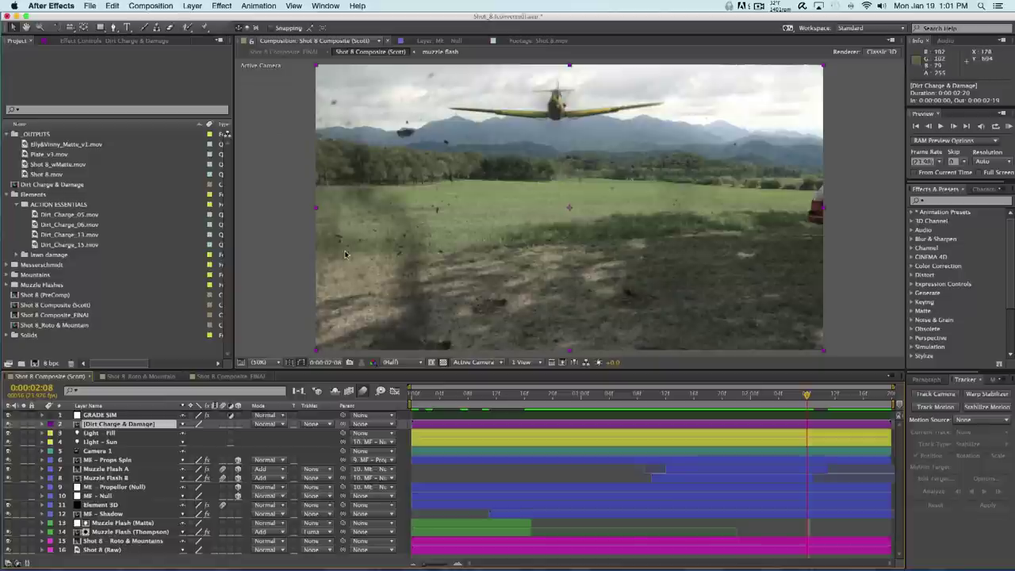
{"action": "key", "text": "alt+KP_Enter"}
{"action": "mouse_move", "coordinate": [807, 399]}
{"action": "left_mouse_down"}
{"action": "mouse_move", "coordinate": [741, 401]}
{"action": "mouse_move", "coordinate": [832, 401]}
{"action": "left_mouse_up"}
{"action": "key", "text": "shift+Escape"}
{"action": "mouse_move", "coordinate": [807, 393]}
{"action": "left_mouse_down"}
{"action": "mouse_move", "coordinate": [885, 394]}
{"action": "mouse_move", "coordinate": [618, 401]}
{"action": "left_mouse_up"}
{"action": "key", "text": "Home"}
{"action": "key", "text": "space"}
{"action": "key", "text": "space"}
Open Shot 8 Composite_FINAL and select the nested Scott composite layer.
{"action": "left_click", "coordinate": [229, 376]}
{"action": "left_click", "coordinate": [52, 425]}
{"action": "left_click", "coordinate": [41, 425]}
{"action": "left_click", "coordinate": [119, 425]}
Review the wiggle expression on the layer's Position, leaving it unchanged.
{"action": "key", "text": "p"}
{"action": "left_click", "coordinate": [70, 434], "text": "alt"}
{"action": "key", "text": "ctrl+z"}
{"action": "left_click", "coordinate": [71, 434], "text": "alt"}
{"action": "type", "text": "wi"}
{"action": "key", "text": "super+z"}
{"action": "left_click", "coordinate": [527, 473]}
{"action": "left_click", "coordinate": [44, 425]}
At the first frame, check the layer's Scale and keep it at 110%.
{"action": "left_click_drag", "start_coordinate": [419, 397], "coordinate": [388, 399]}
{"action": "left_click_drag", "start_coordinate": [137, 405], "coordinate": [196, 405]}
{"action": "left_click", "coordinate": [142, 425]}
{"action": "key", "text": "s"}
{"action": "left_click_drag", "start_coordinate": [302, 440], "coordinate": [301, 444]}
{"action": "key", "text": "super+z"}
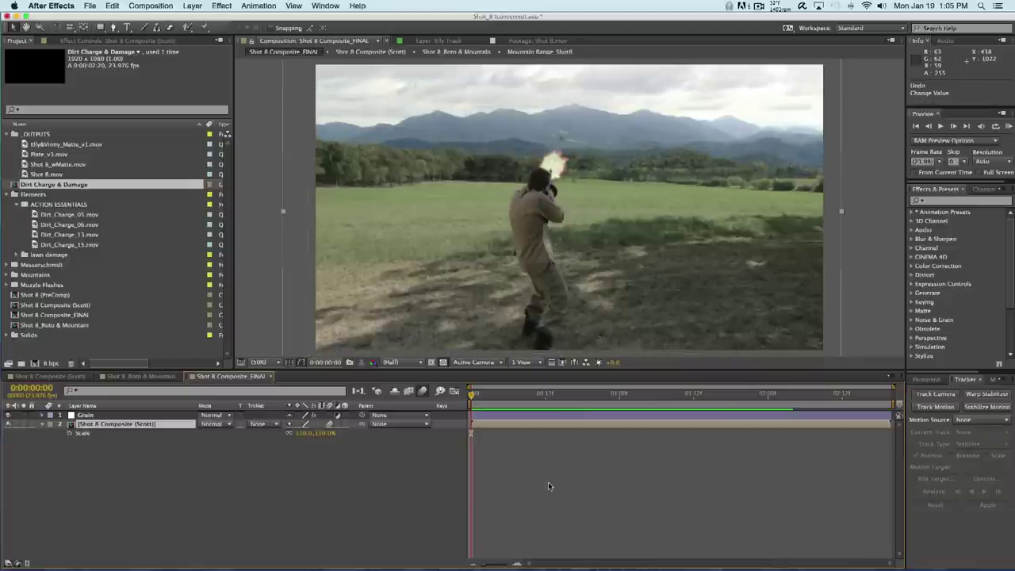